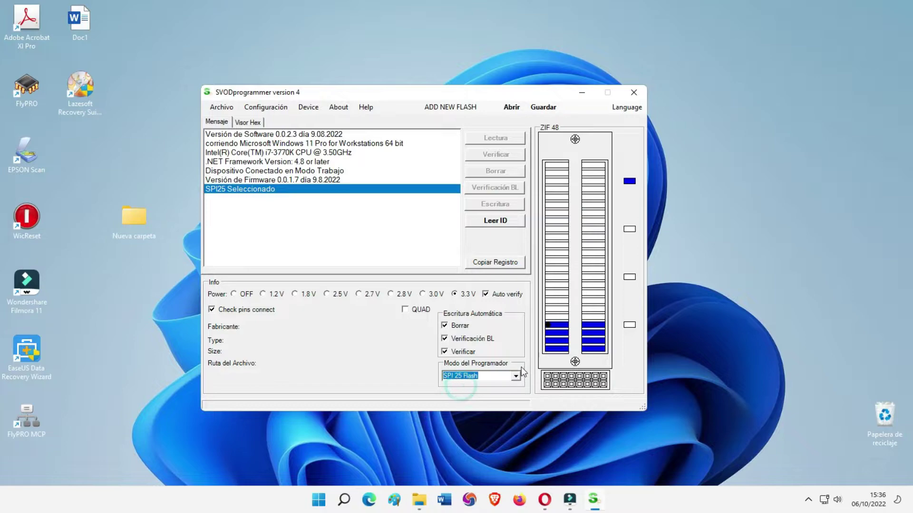
Step: Read the SPI flash chip's ID and its full contents with automatic verification
{"action": "left_click", "coordinate": [493, 223]}
{"action": "left_click", "coordinate": [494, 223]}
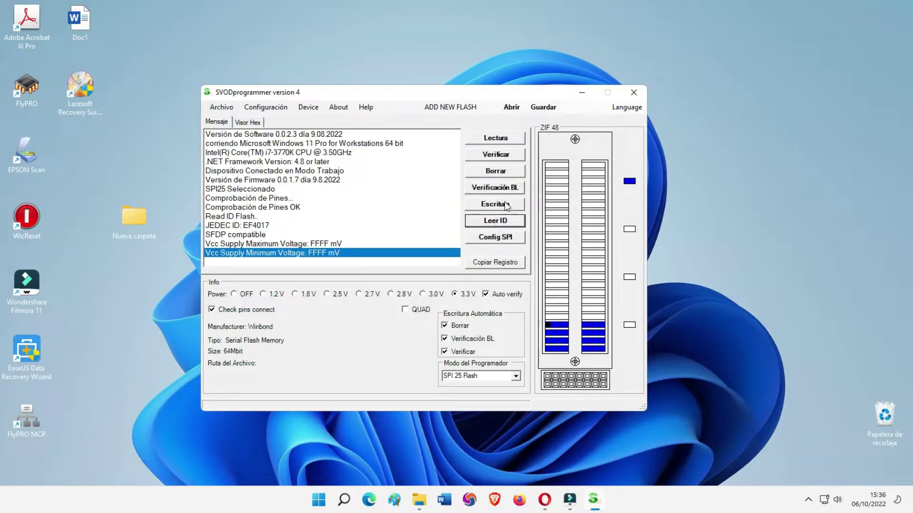
{"action": "left_click", "coordinate": [496, 140]}
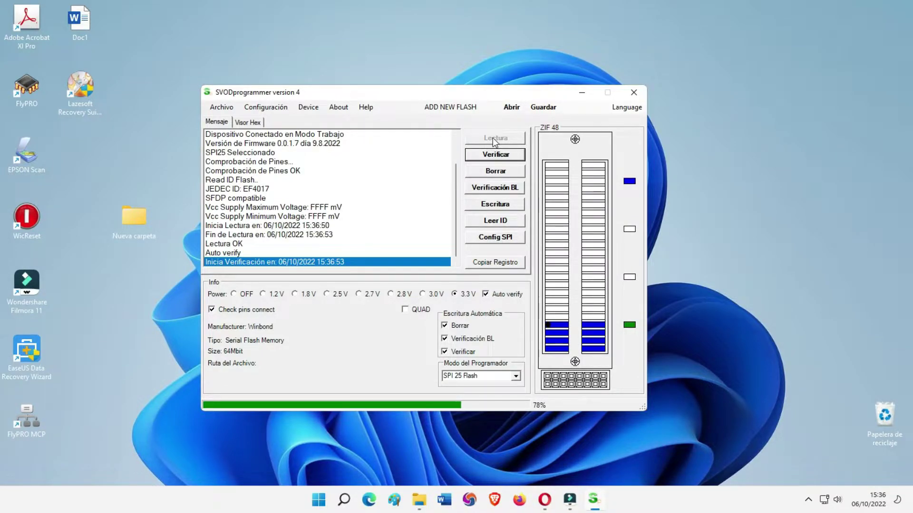
Step: Save the read dump as a bin file in Nueva carpeta, adding "401 backup" to the suggested name 20221006_153659_SVOD4
{"action": "left_click", "coordinate": [219, 108]}
{"action": "left_click", "coordinate": [232, 132]}
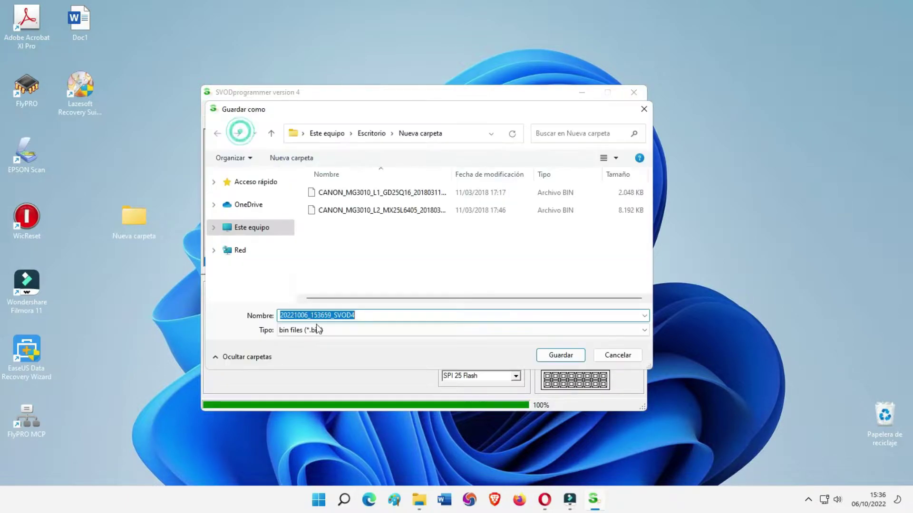
{"action": "left_click", "coordinate": [373, 316]}
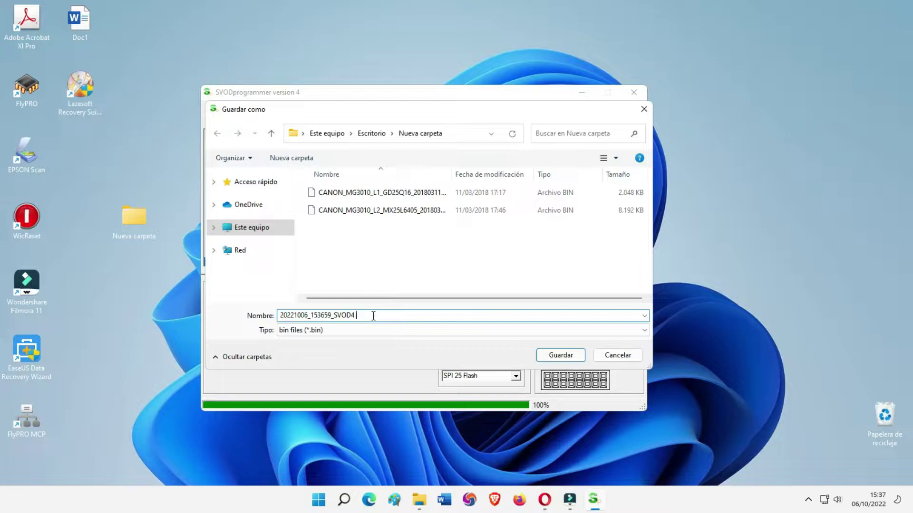
{"action": "type", "text": "401 backup"}
{"action": "left_click", "coordinate": [557, 356]}
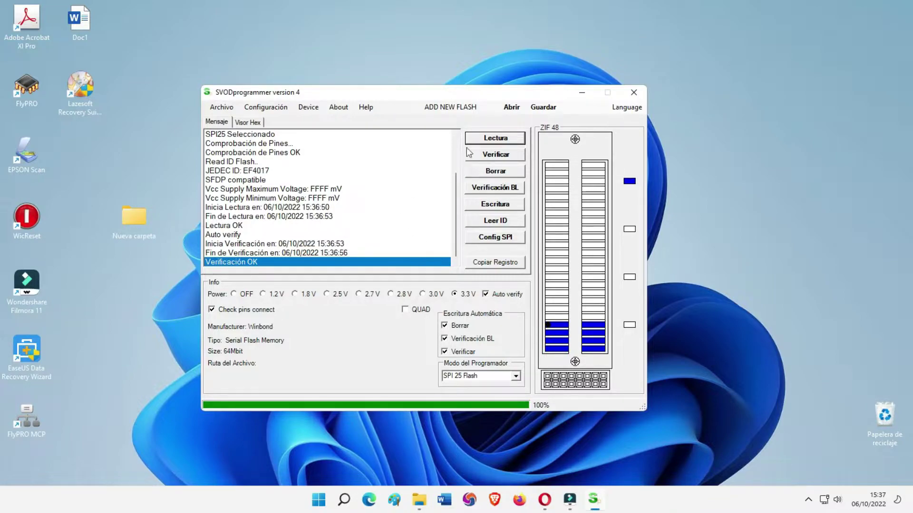
Step: Load CANON_MG3010_L2_MX25L6405_20180311_174605.BIN and write it to the chip with automatic erase, blank check and verification
{"action": "left_click", "coordinate": [221, 107]}
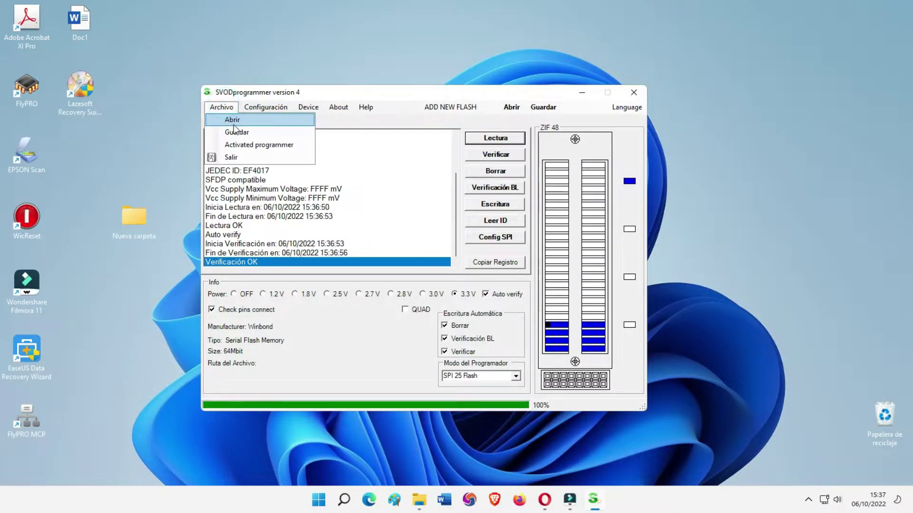
{"action": "left_click", "coordinate": [232, 120]}
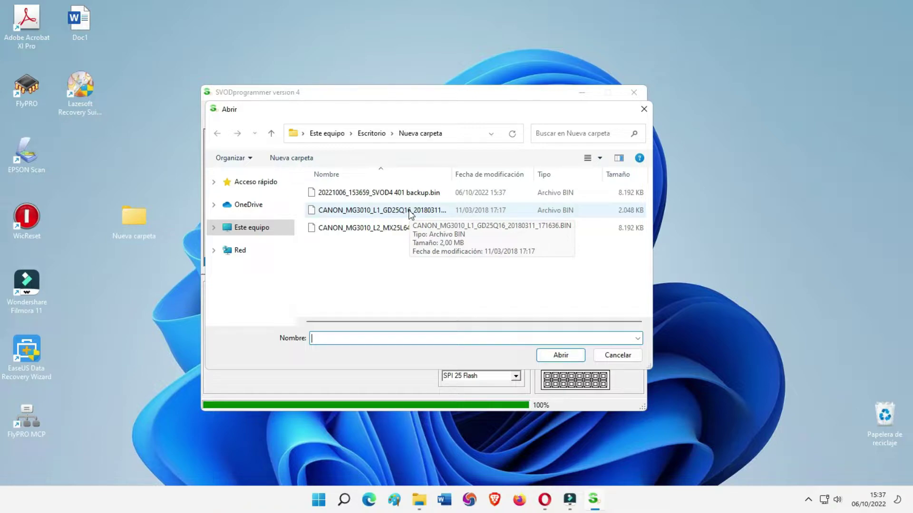
{"action": "left_click", "coordinate": [403, 210]}
{"action": "left_click", "coordinate": [391, 227]}
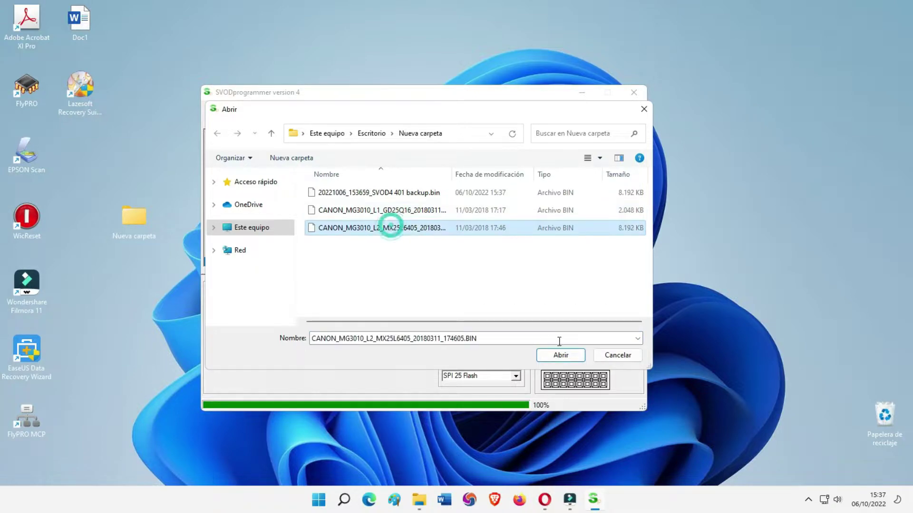
{"action": "left_click", "coordinate": [555, 355]}
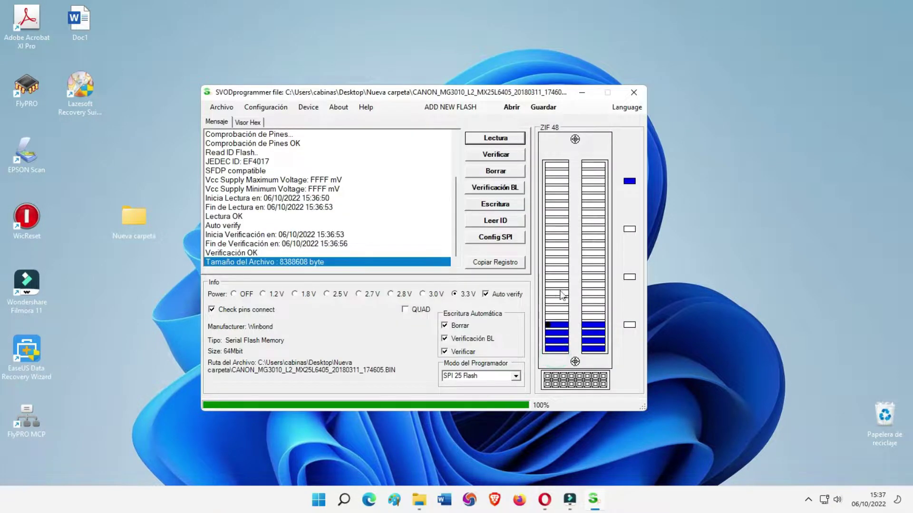
{"action": "left_click", "coordinate": [497, 204]}
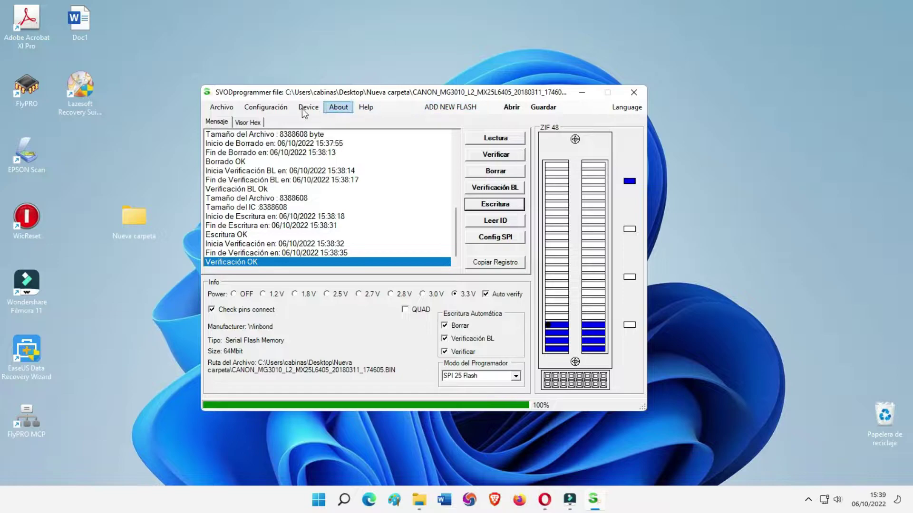
Step: Dismiss the open file commands and close the programmer window
{"action": "left_click", "coordinate": [217, 107]}
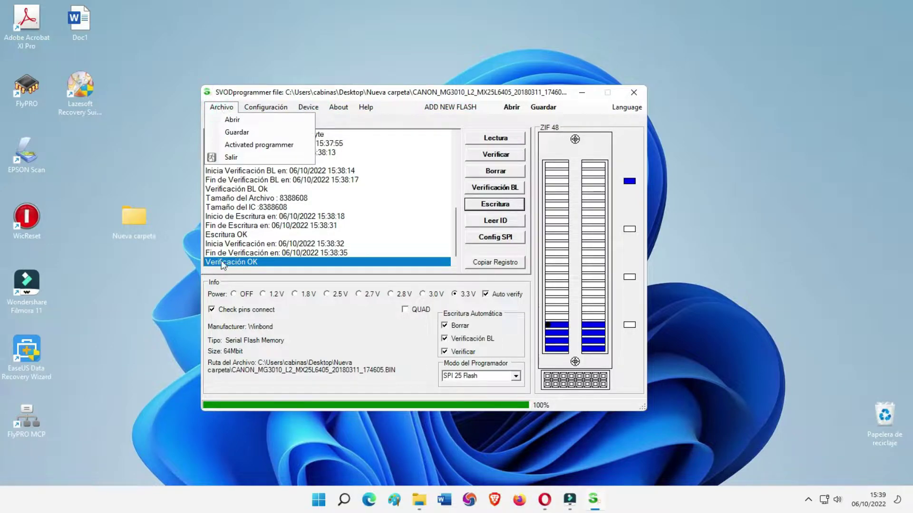
{"action": "left_click", "coordinate": [140, 303]}
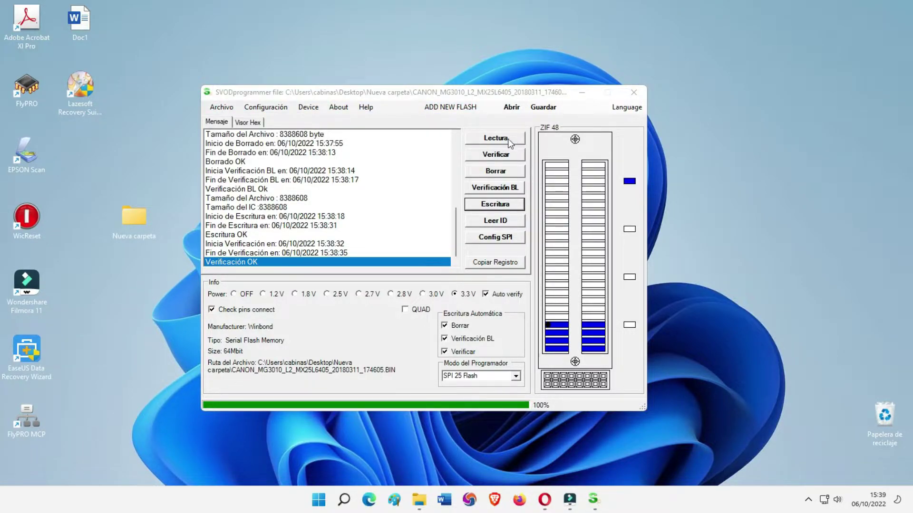
{"action": "left_click", "coordinate": [633, 95]}
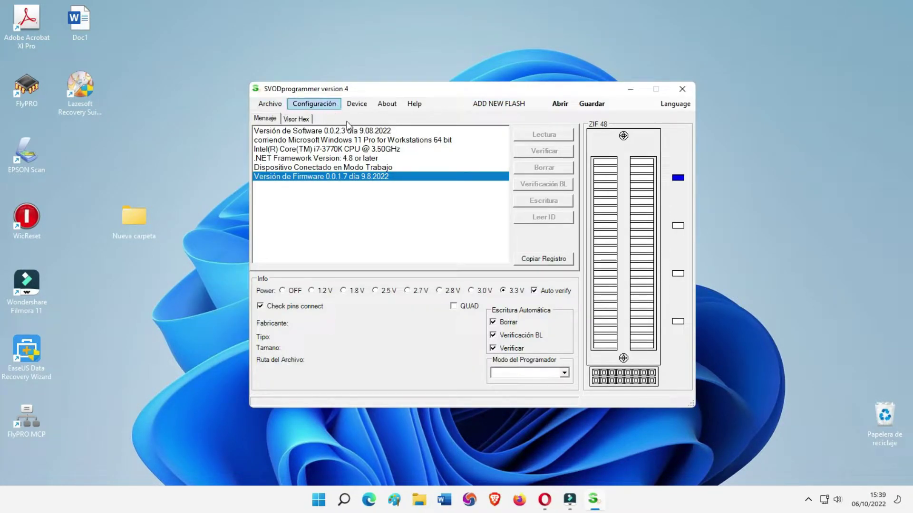
Step: Set the programmer mode to SPI 25 Flash and read the second chip's ID and full contents
{"action": "left_click", "coordinate": [564, 374]}
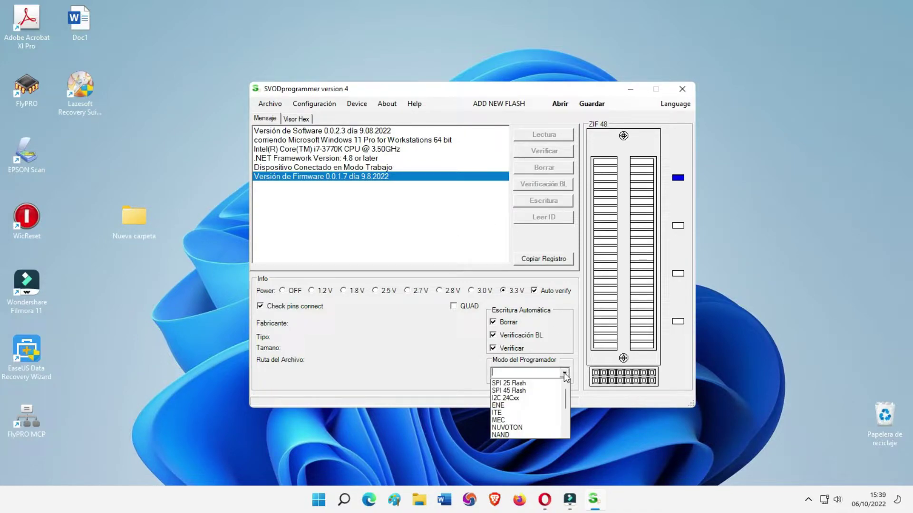
{"action": "left_click", "coordinate": [508, 384]}
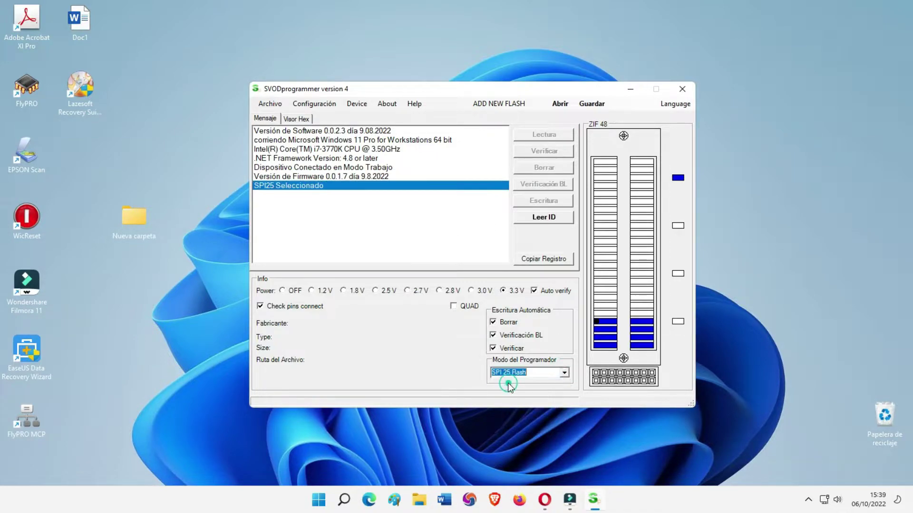
{"action": "left_click", "coordinate": [542, 217]}
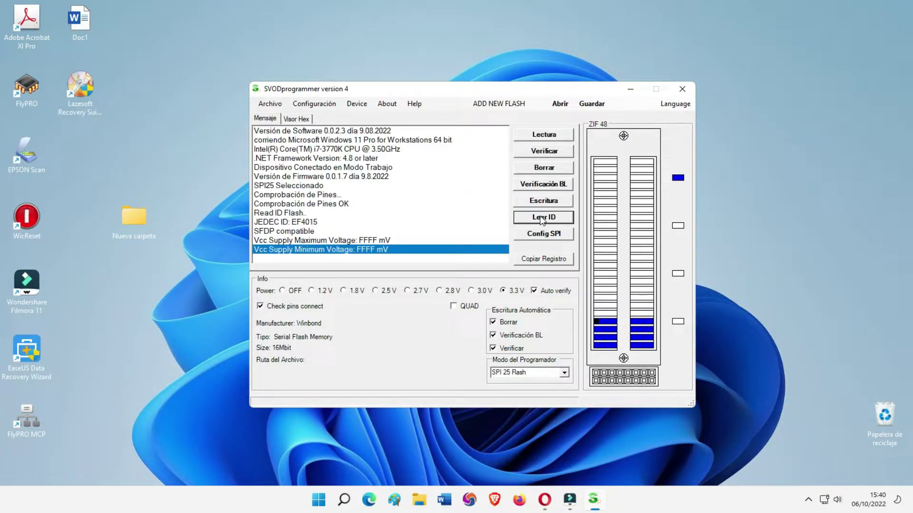
{"action": "left_click", "coordinate": [545, 137]}
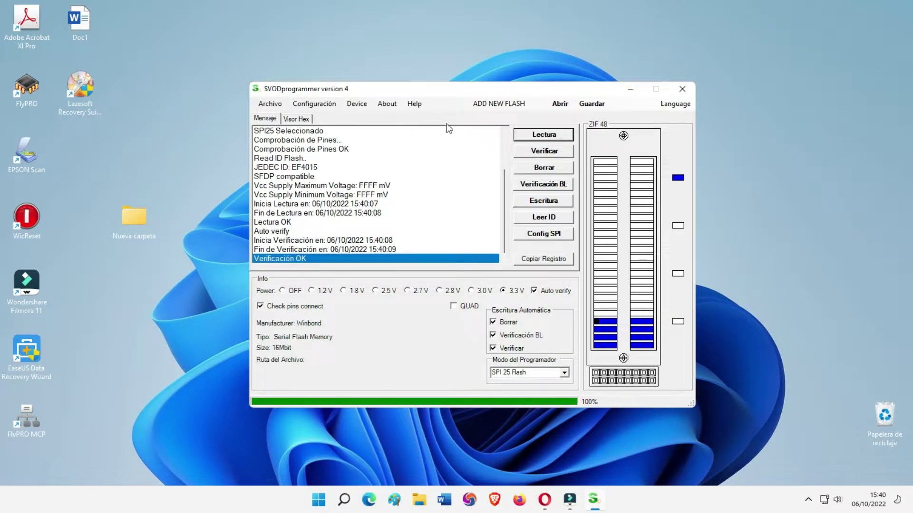
Step: Save the second chip's dump as a bin file in Nueva carpeta, adding "402backup" to the suggested name 20221006_154013_SVOD4
{"action": "left_click", "coordinate": [270, 104]}
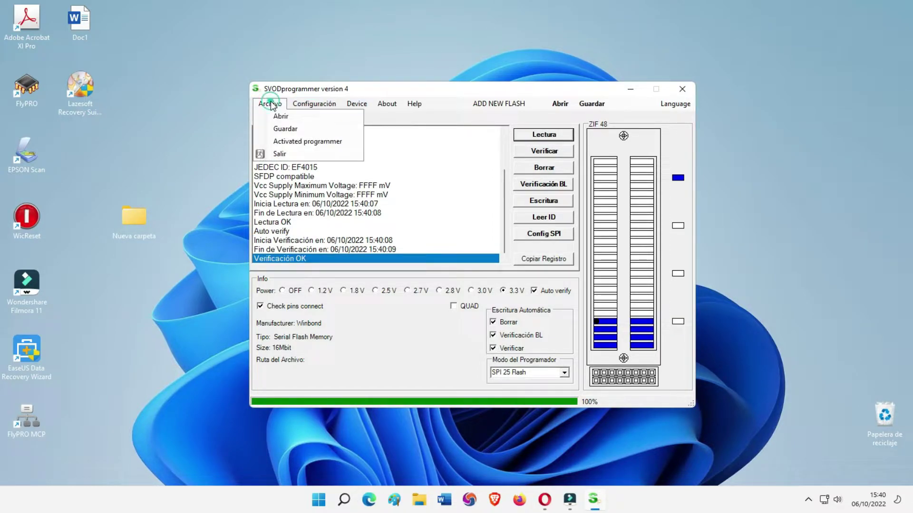
{"action": "left_click", "coordinate": [281, 128]}
{"action": "left_click", "coordinate": [418, 312]}
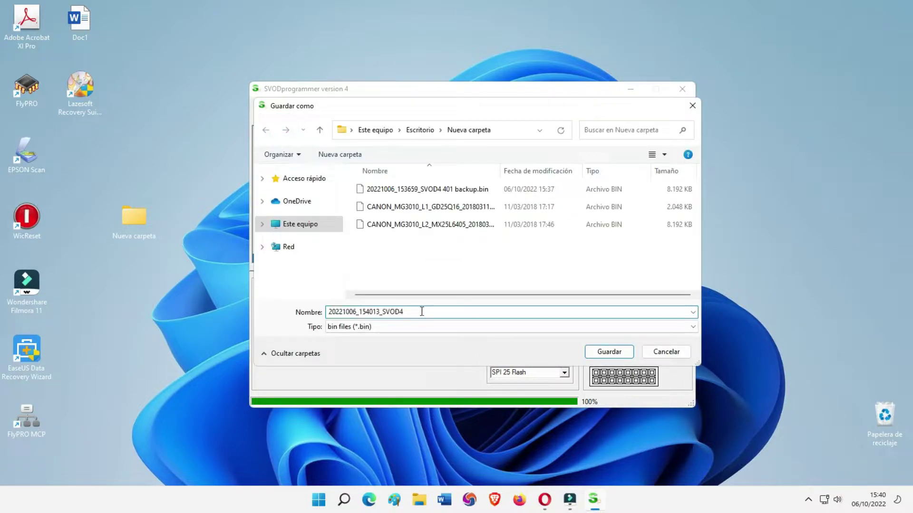
{"action": "type", "text": "402backup"}
{"action": "left_click", "coordinate": [603, 353]}
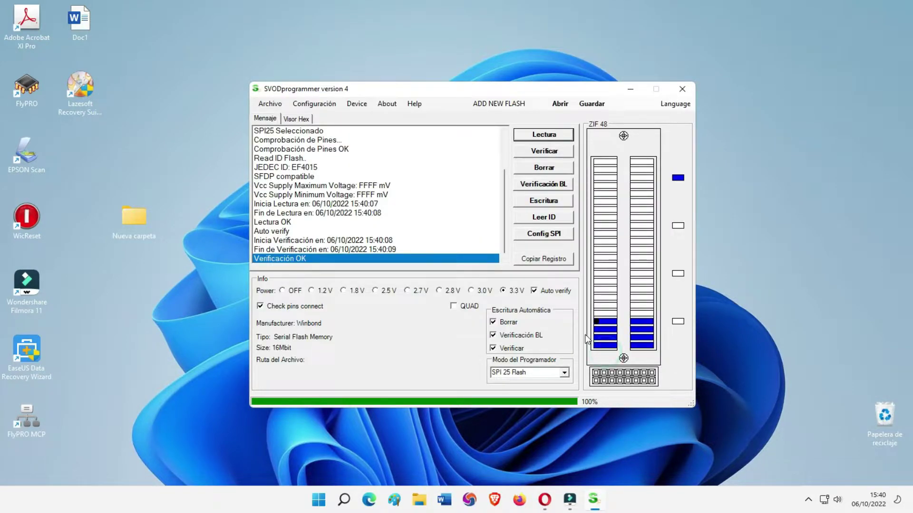
Step: Write CANON_MG3010_L1_GD25Q16_20180311_171636.BIN to the second chip with automatic erase and verification, and close the programmer
{"action": "left_click", "coordinate": [270, 104]}
{"action": "left_click", "coordinate": [269, 104]}
{"action": "left_click", "coordinate": [270, 104]}
{"action": "left_click", "coordinate": [280, 117]}
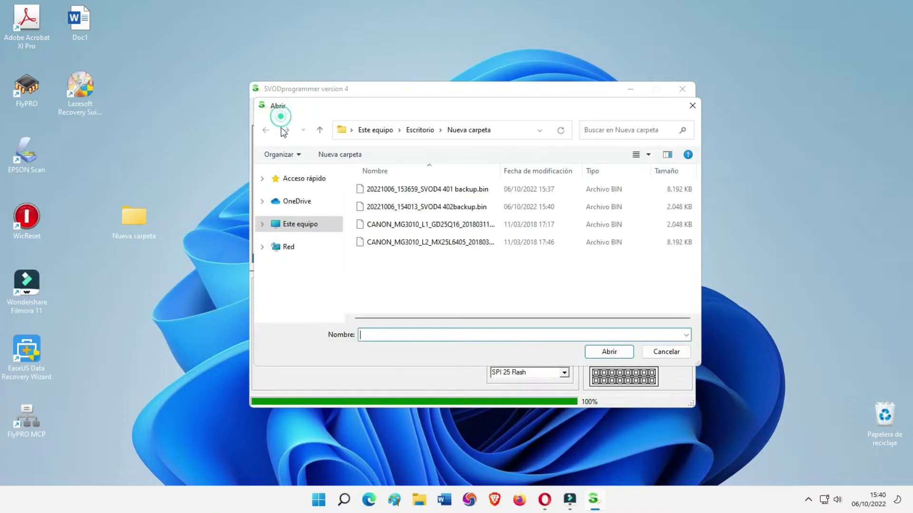
{"action": "left_click", "coordinate": [424, 229]}
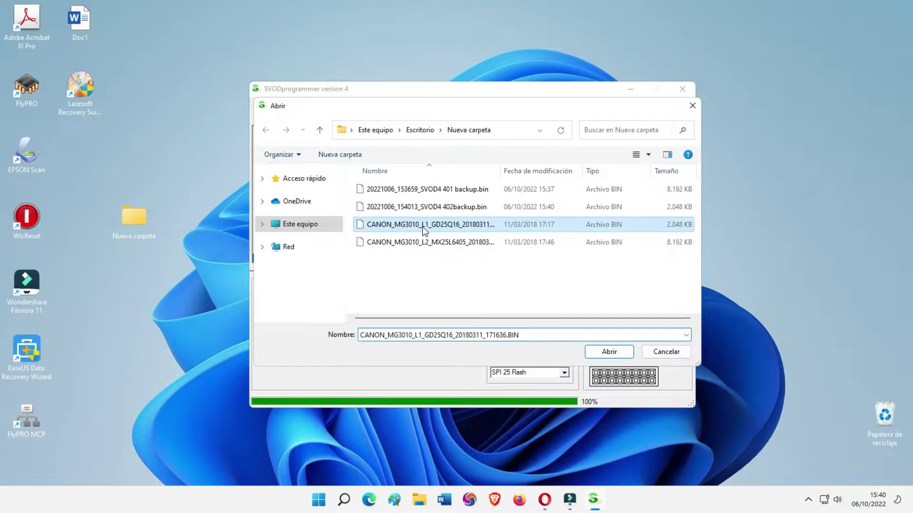
{"action": "left_click", "coordinate": [604, 352]}
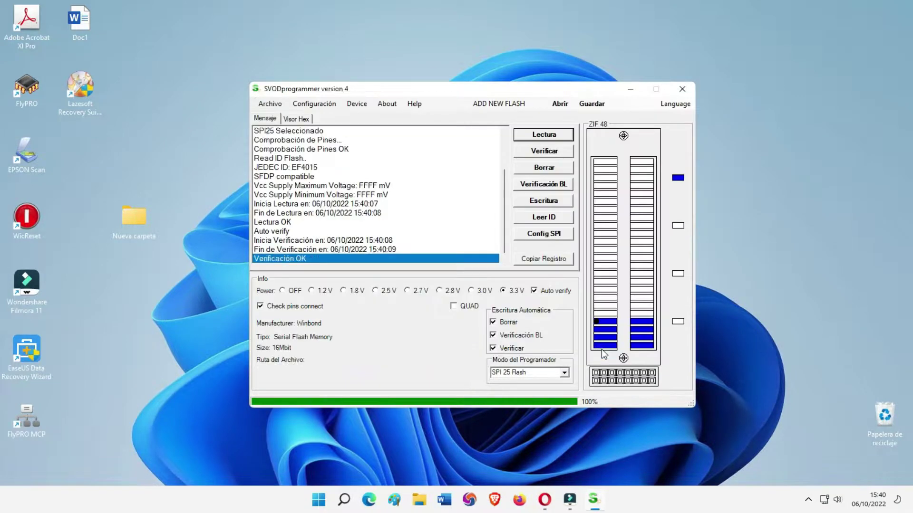
{"action": "left_click", "coordinate": [545, 202]}
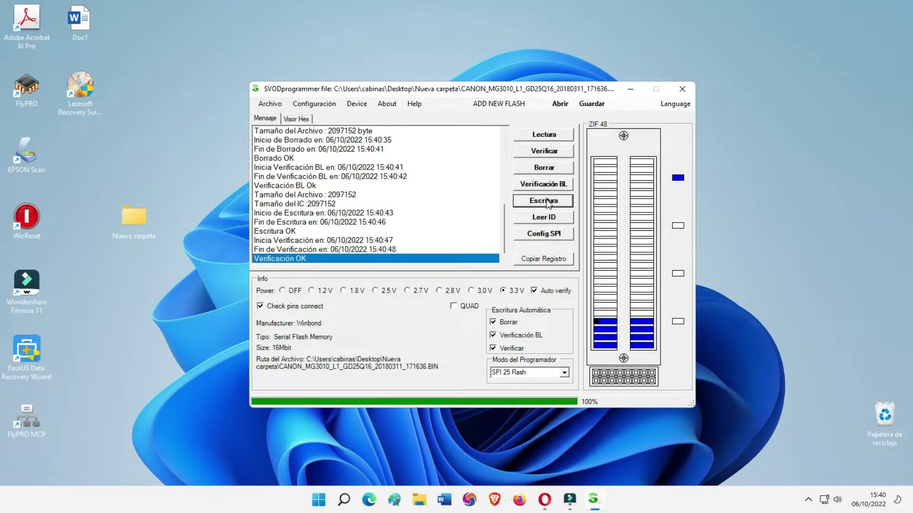
{"action": "left_click", "coordinate": [681, 89]}
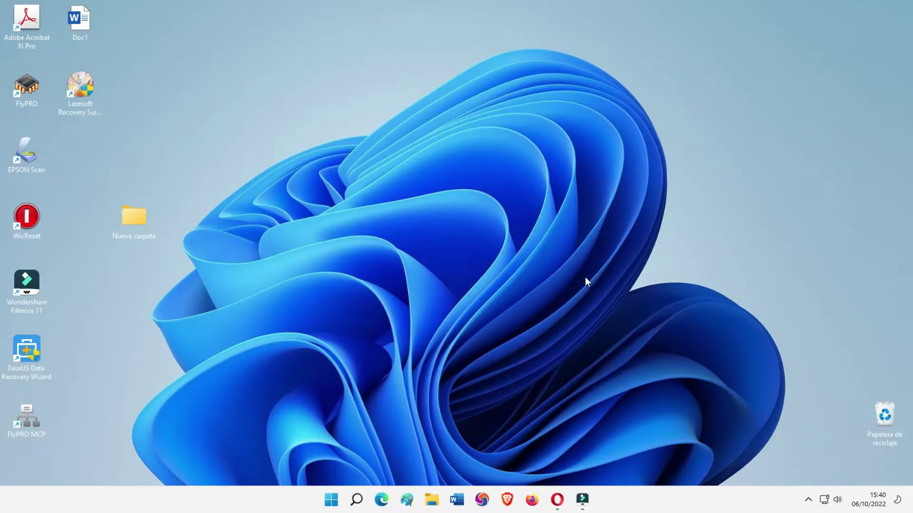